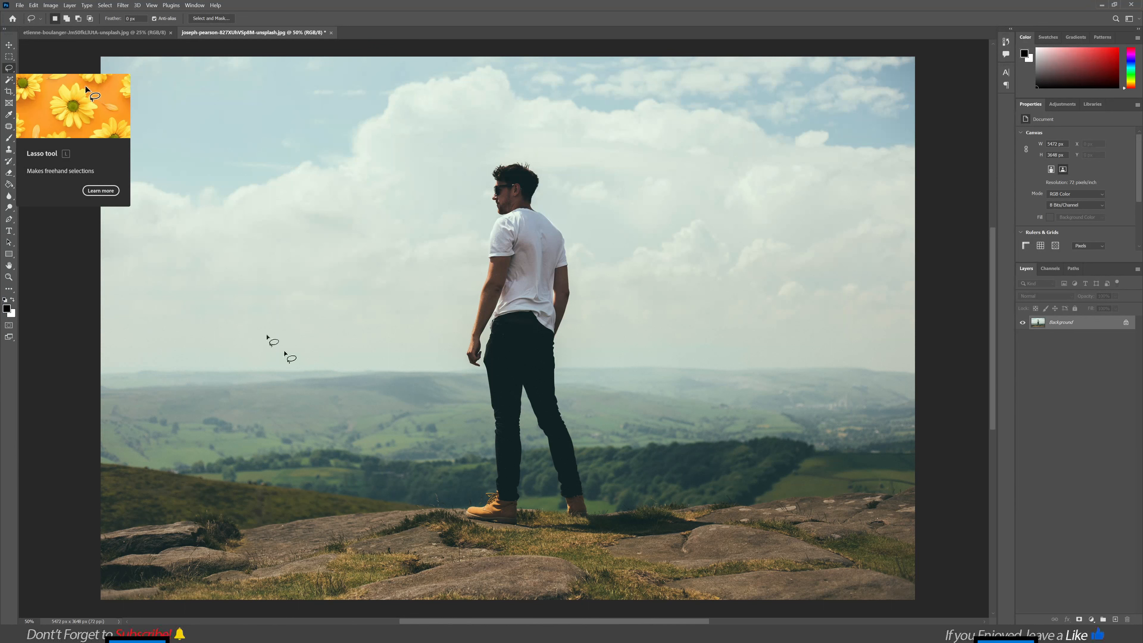
Outline the standing man with a freehand lasso, fill the selection with Content-Aware at 100% opacity, and deselect
{"action": "mouse_move", "coordinate": [469, 504]}
{"action": "left_mouse_down"}
{"action": "mouse_move", "coordinate": [513, 528]}
{"action": "mouse_move", "coordinate": [528, 429]}
{"action": "mouse_move", "coordinate": [554, 518]}
{"action": "mouse_move", "coordinate": [590, 518]}
{"action": "mouse_move", "coordinate": [566, 372]}
{"action": "mouse_move", "coordinate": [573, 240]}
{"action": "mouse_move", "coordinate": [521, 146]}
{"action": "mouse_move", "coordinate": [495, 157]}
{"action": "mouse_move", "coordinate": [479, 185]}
{"action": "mouse_move", "coordinate": [469, 308]}
{"action": "mouse_move", "coordinate": [448, 367]}
{"action": "mouse_move", "coordinate": [472, 419]}
{"action": "mouse_move", "coordinate": [477, 494]}
{"action": "left_mouse_up"}
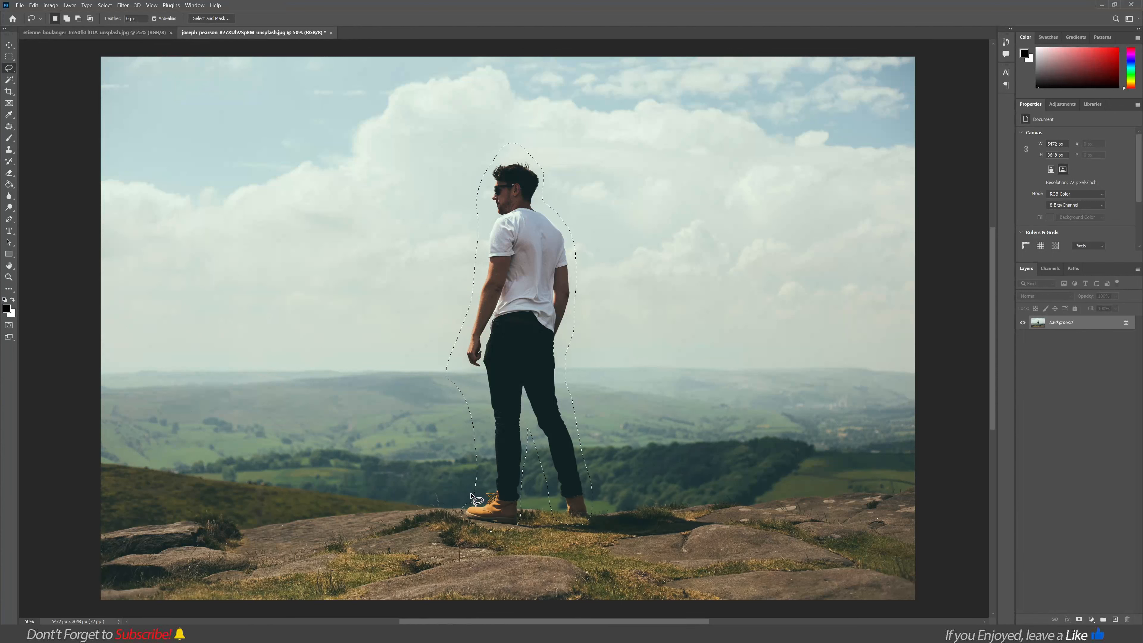
{"action": "left_click", "coordinate": [32, 5]}
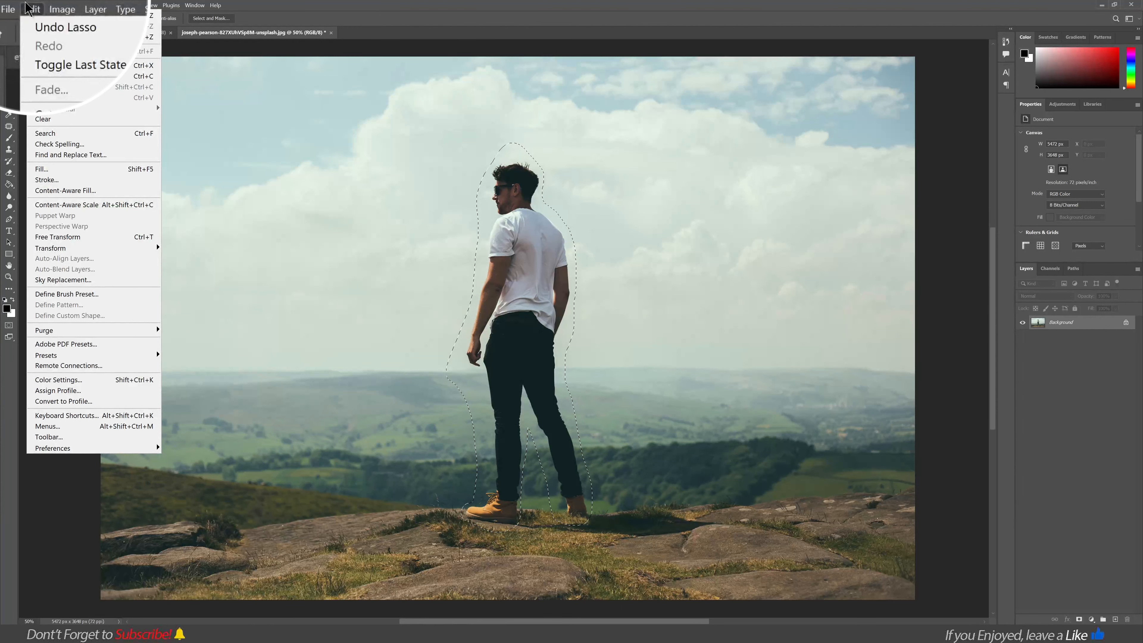
{"action": "left_click", "coordinate": [55, 170]}
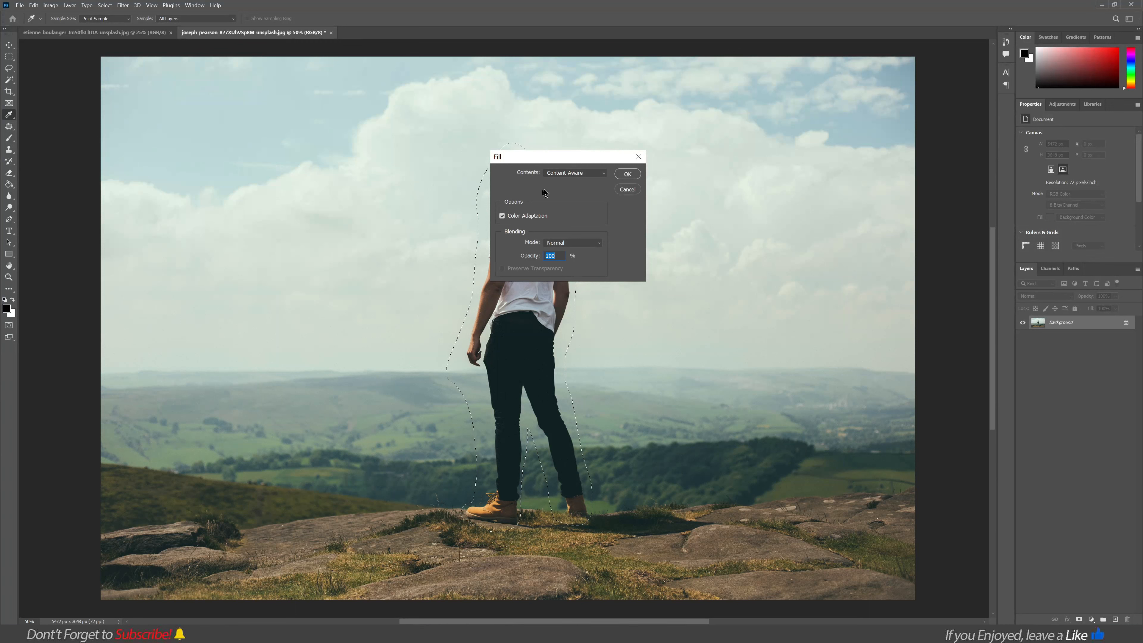
{"action": "left_click", "coordinate": [573, 175]}
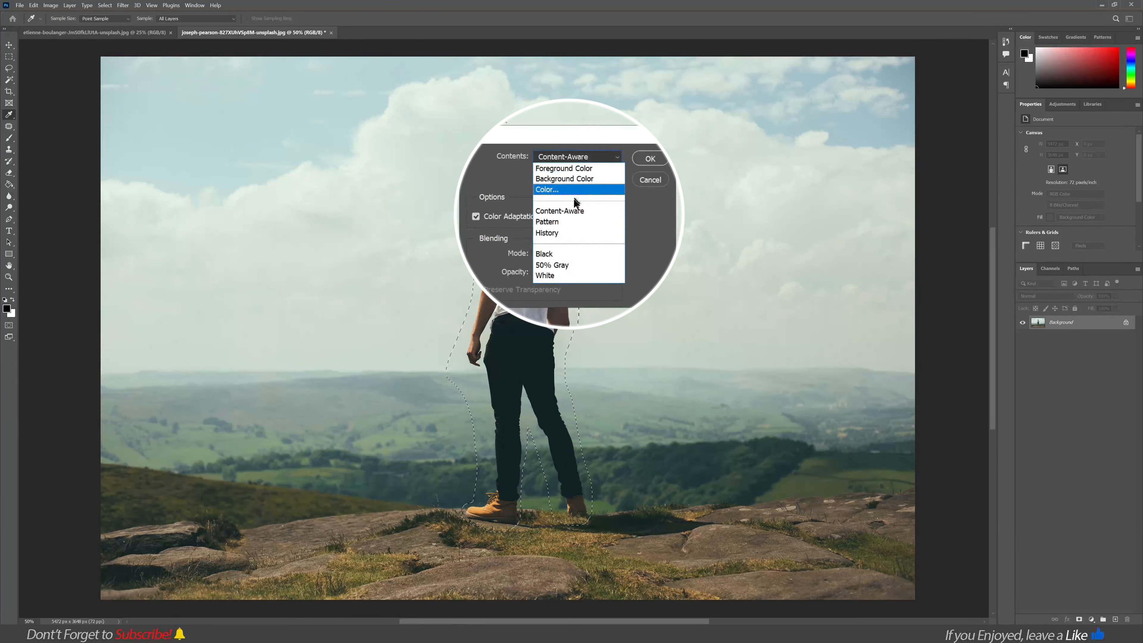
{"action": "left_click", "coordinate": [573, 210]}
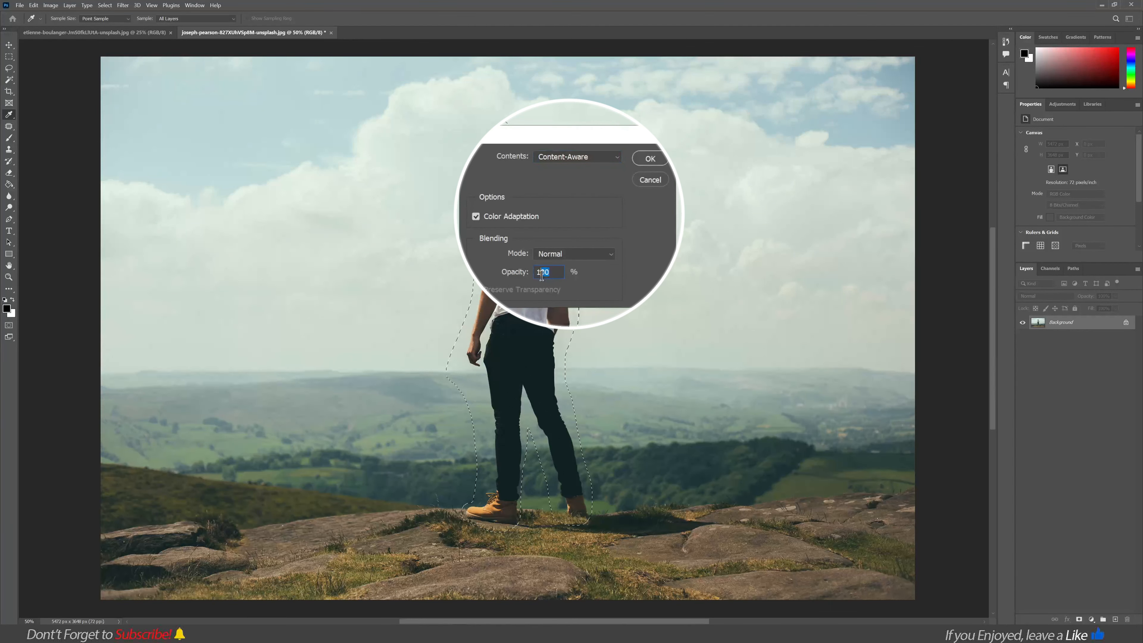
{"action": "left_click_drag", "start_coordinate": [542, 276], "coordinate": [536, 276]}
{"action": "left_click", "coordinate": [626, 175]}
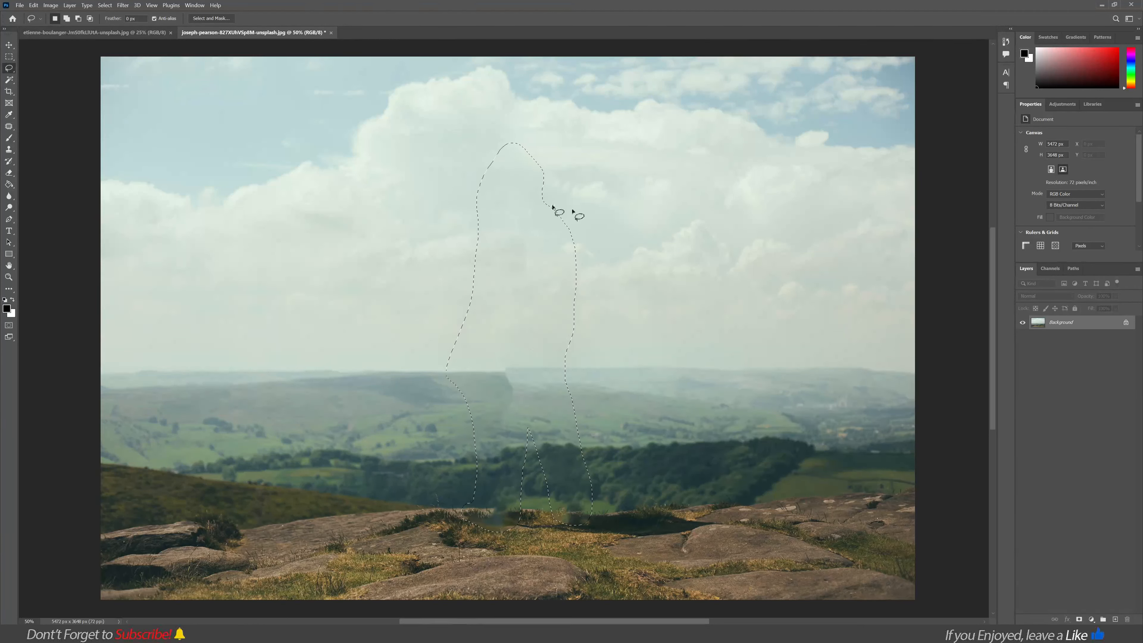
{"action": "right_click", "coordinate": [486, 318]}
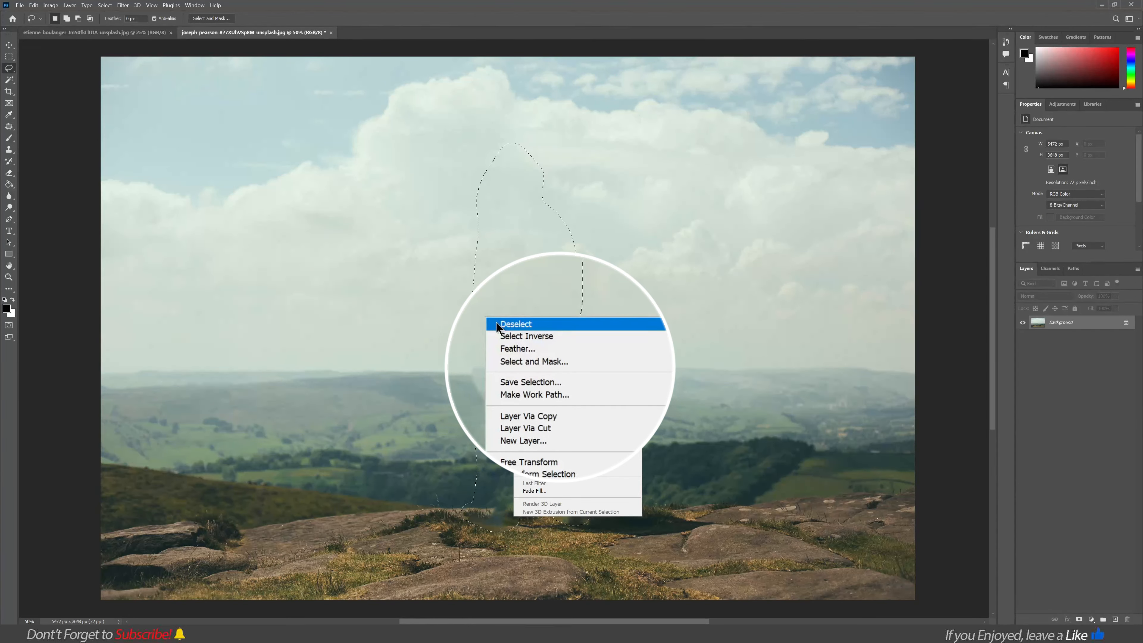
{"action": "left_click", "coordinate": [496, 322]}
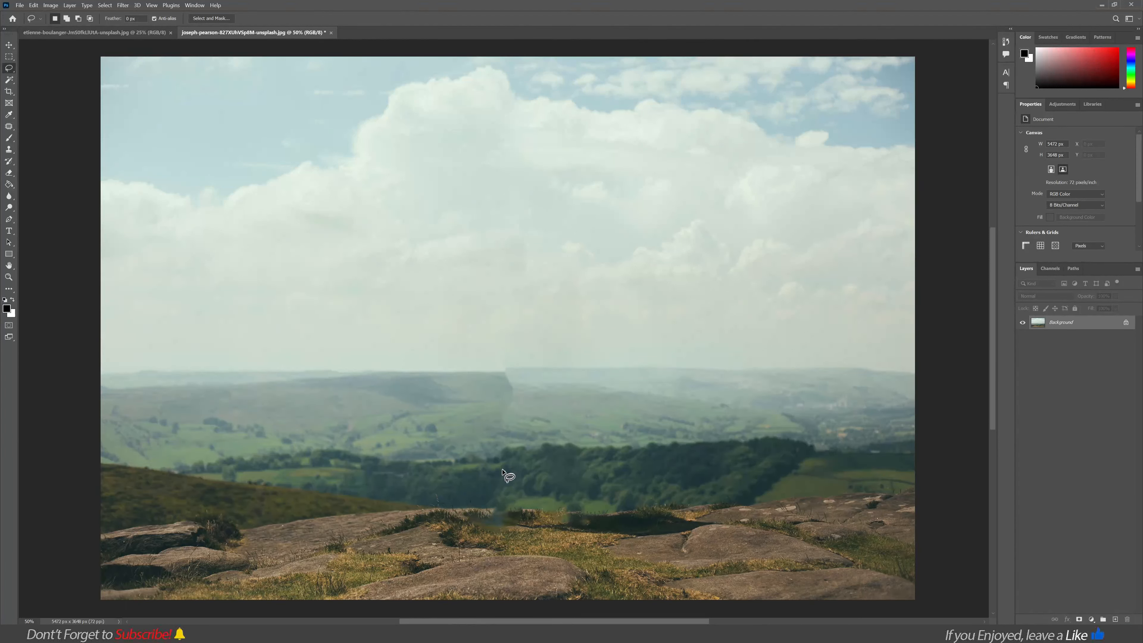
Blend the broken horizon seam where the man stood using the Clone Stamp tool
{"action": "key", "text": "ctrl+plus"}
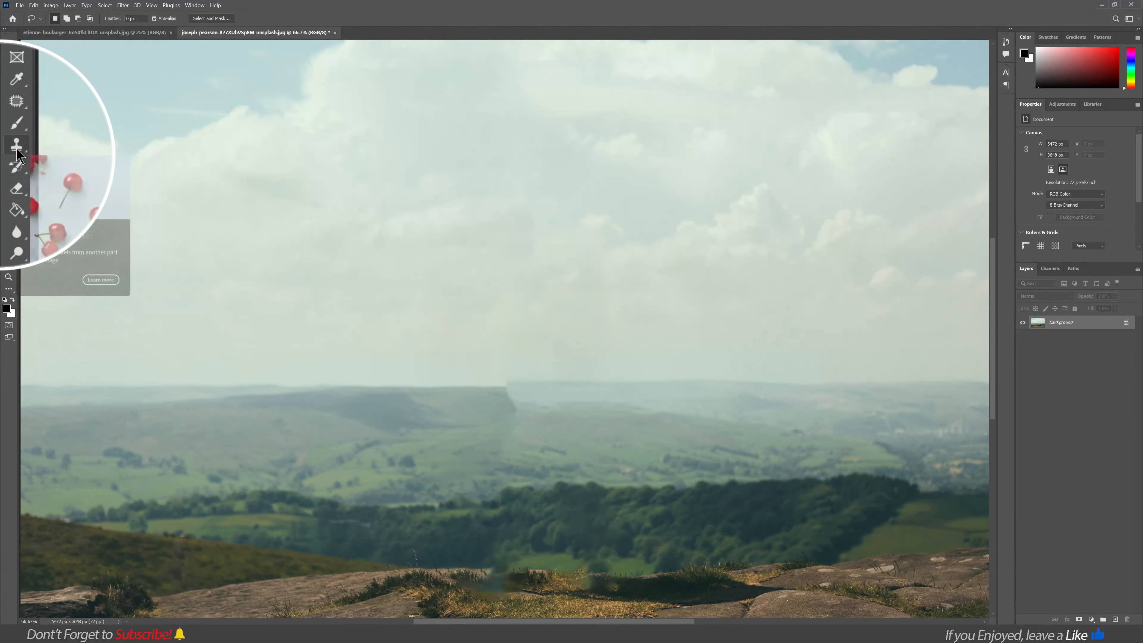
{"action": "left_click", "coordinate": [9, 151]}
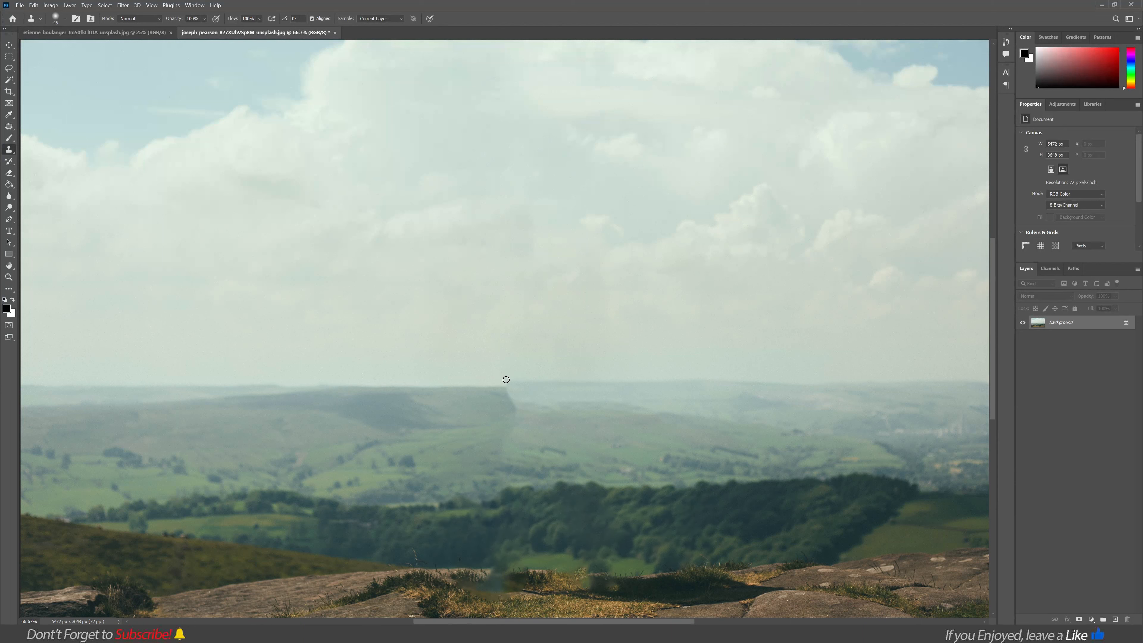
{"action": "left_click_drag", "start_coordinate": [508, 382], "coordinate": [510, 381]}
{"action": "mouse_move", "coordinate": [514, 381]}
{"action": "left_mouse_down"}
{"action": "mouse_move", "coordinate": [529, 376]}
{"action": "mouse_move", "coordinate": [519, 379]}
{"action": "left_mouse_up"}
{"action": "left_click_drag", "start_coordinate": [519, 380], "coordinate": [516, 379]}
{"action": "left_click_drag", "start_coordinate": [544, 370], "coordinate": [551, 352]}
{"action": "key", "text": "ctrl+minus"}
{"action": "key", "text": "ctrl+minus"}
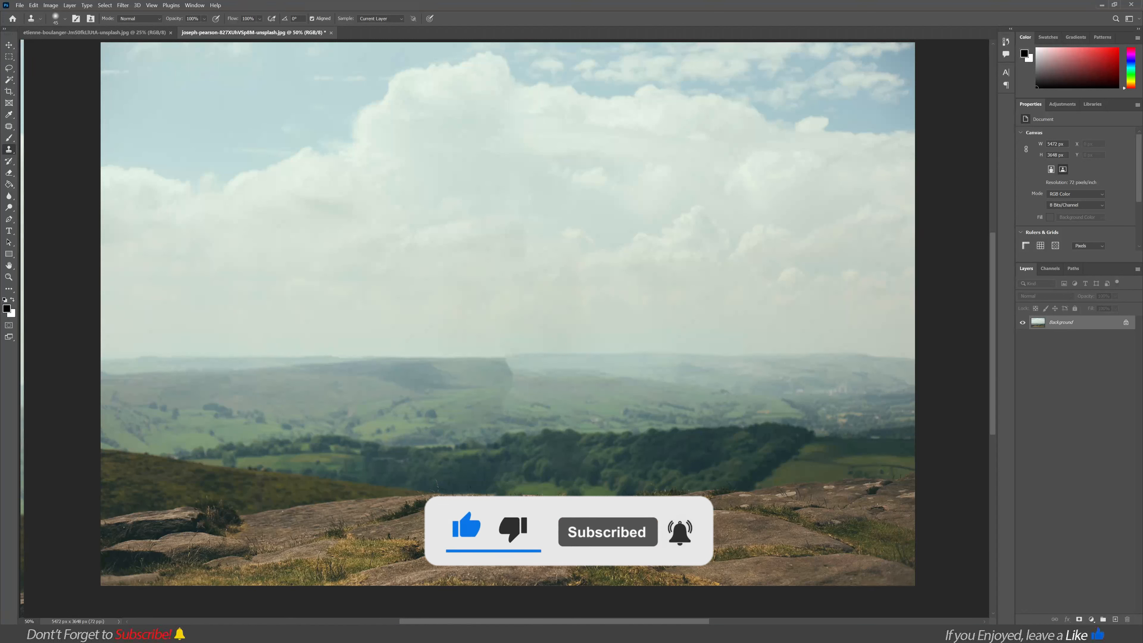
Patch the blurred ground where the man's front boot stood with nearby grass texture using the Patch tool
{"action": "left_click", "coordinate": [9, 127]}
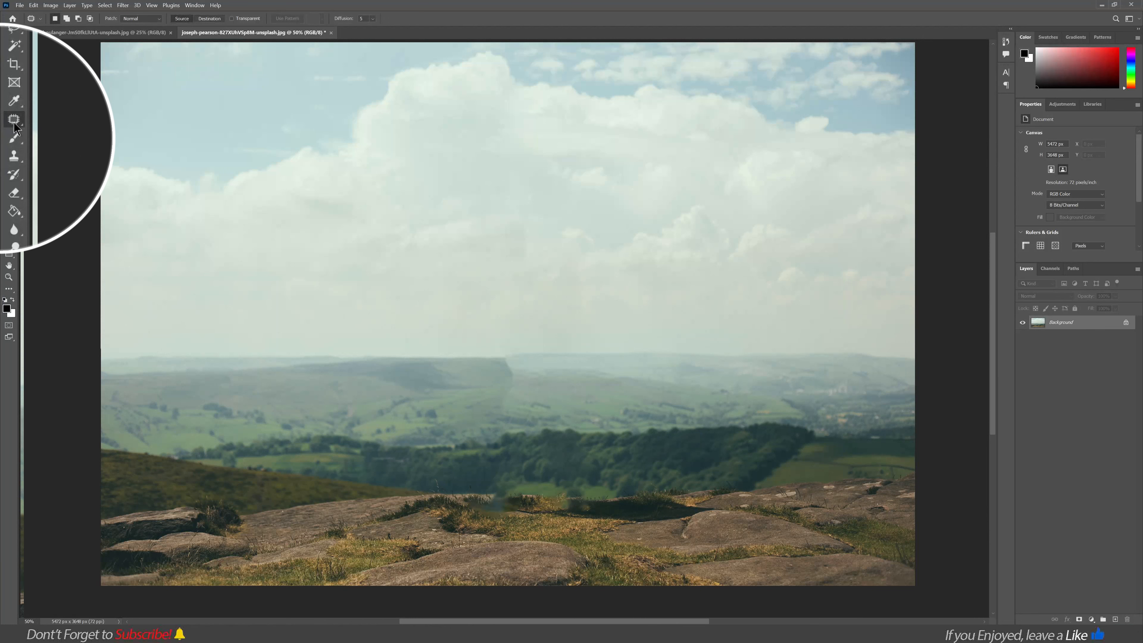
{"action": "right_click", "coordinate": [14, 123]}
{"action": "left_click", "coordinate": [57, 148]}
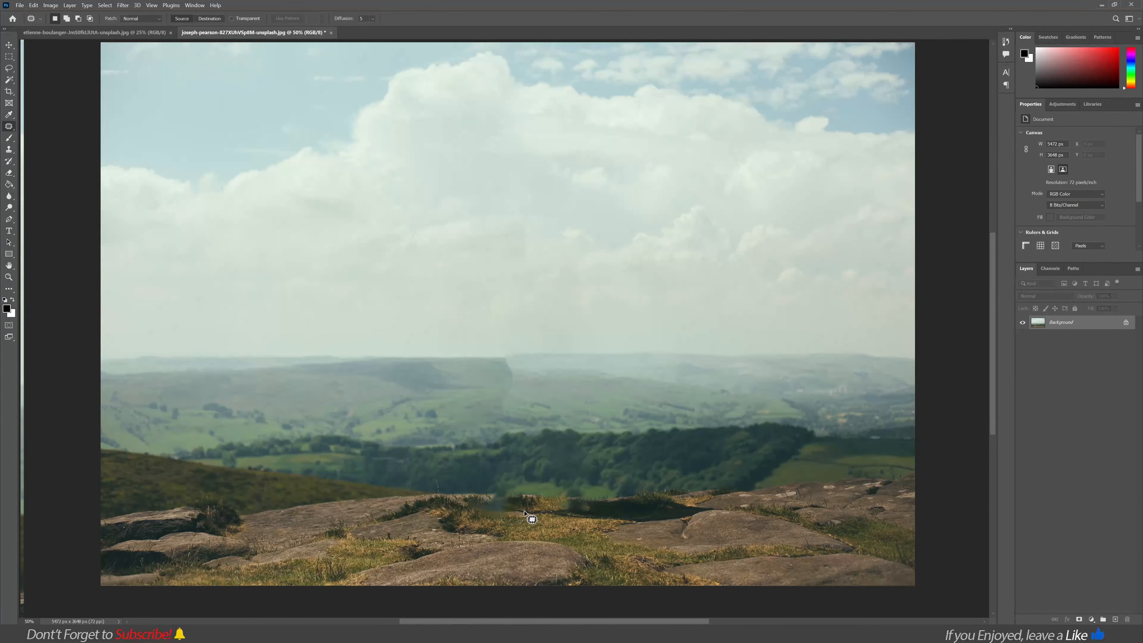
{"action": "mouse_move", "coordinate": [513, 502]}
{"action": "left_mouse_down"}
{"action": "mouse_move", "coordinate": [487, 494]}
{"action": "mouse_move", "coordinate": [474, 509]}
{"action": "mouse_move", "coordinate": [542, 522]}
{"action": "left_mouse_up"}
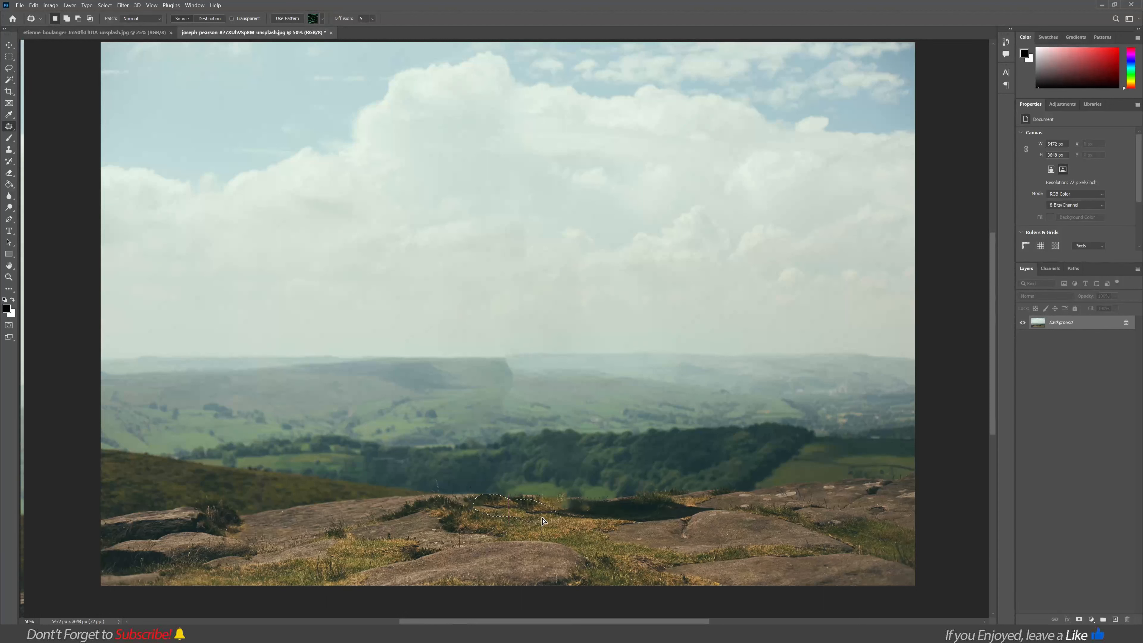
{"action": "left_click_drag", "start_coordinate": [542, 520], "coordinate": [543, 521]}
{"action": "key", "text": "ctrl+d"}
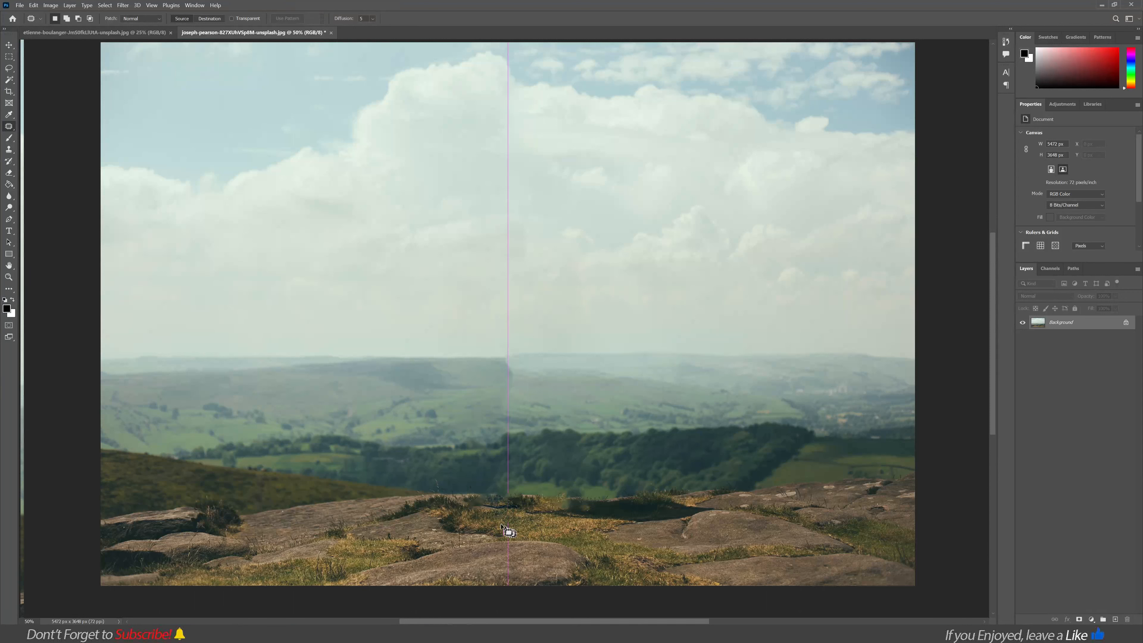
Patch the remaining smudges along the rock edge beside the repaired boot area with adjacent ground texture
{"action": "mouse_move", "coordinate": [473, 504]}
{"action": "left_mouse_down"}
{"action": "mouse_move", "coordinate": [496, 499]}
{"action": "mouse_move", "coordinate": [466, 503]}
{"action": "left_mouse_up"}
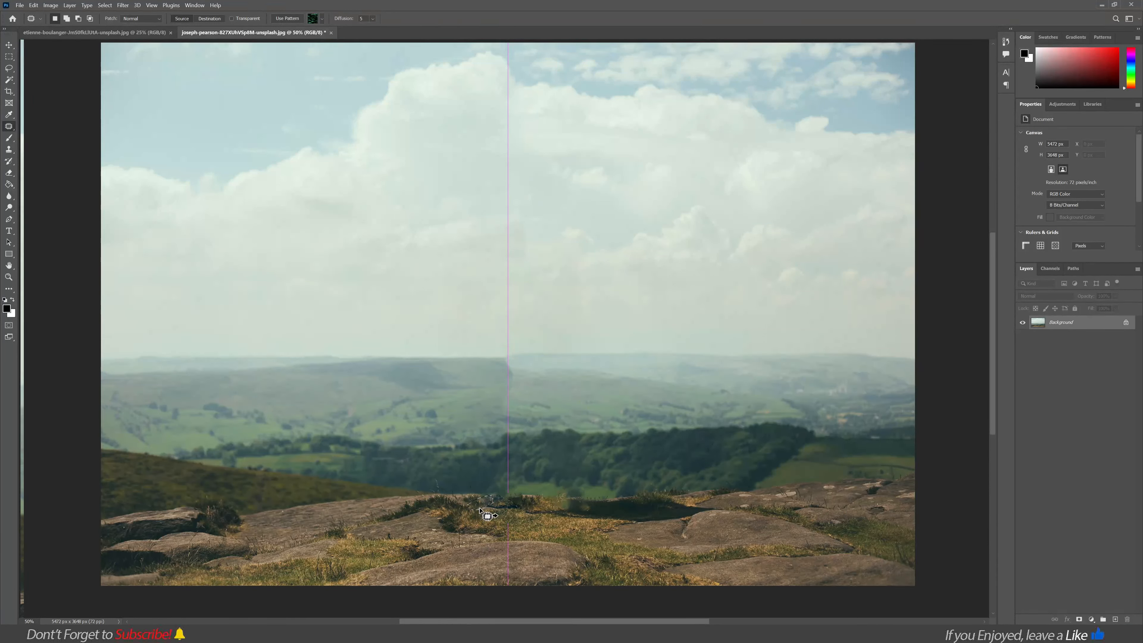
{"action": "mouse_move", "coordinate": [463, 506]}
{"action": "left_mouse_down"}
{"action": "mouse_move", "coordinate": [498, 503]}
{"action": "mouse_move", "coordinate": [485, 507]}
{"action": "left_mouse_up"}
{"action": "left_click", "coordinate": [468, 519]}
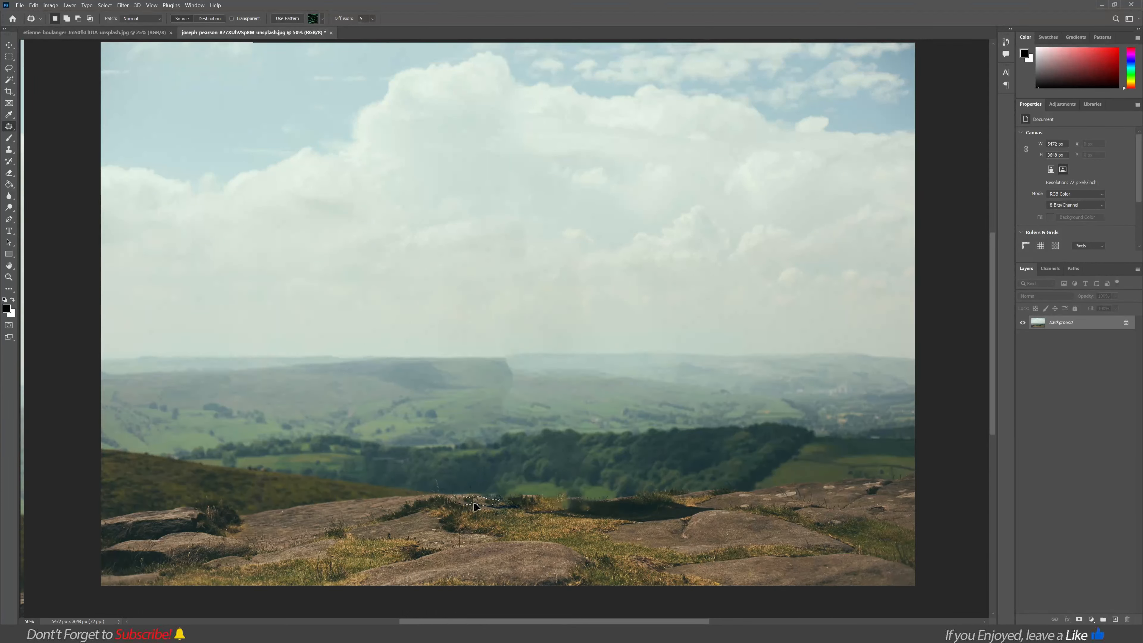
{"action": "left_click", "coordinate": [502, 519]}
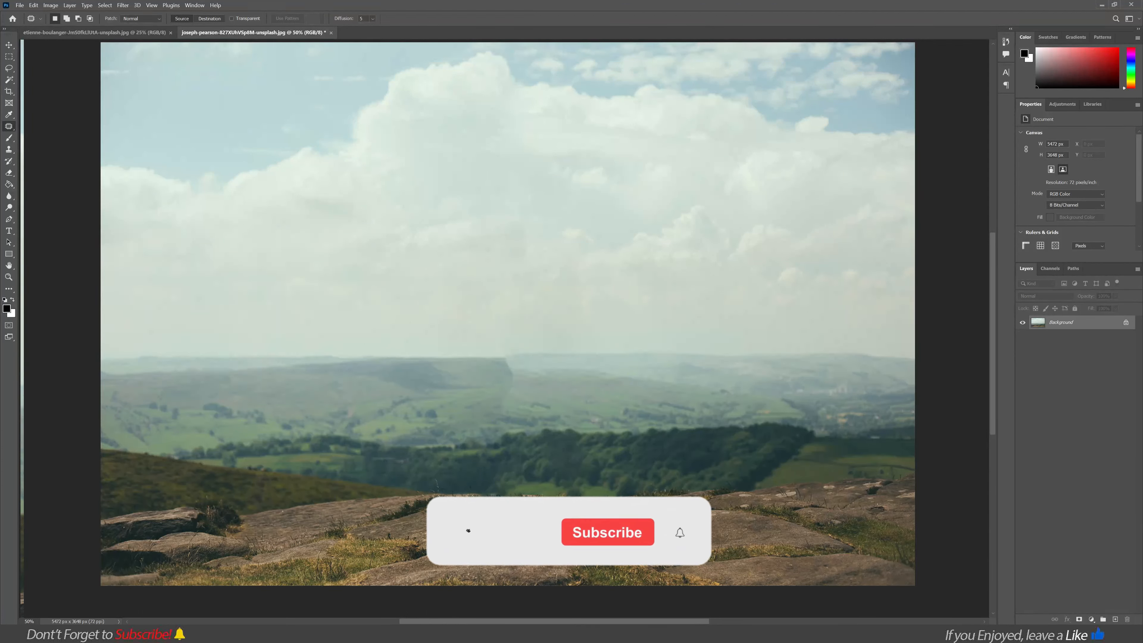
{"action": "mouse_move", "coordinate": [489, 494]}
{"action": "left_mouse_down"}
{"action": "mouse_move", "coordinate": [460, 497]}
{"action": "mouse_move", "coordinate": [492, 504]}
{"action": "left_mouse_up"}
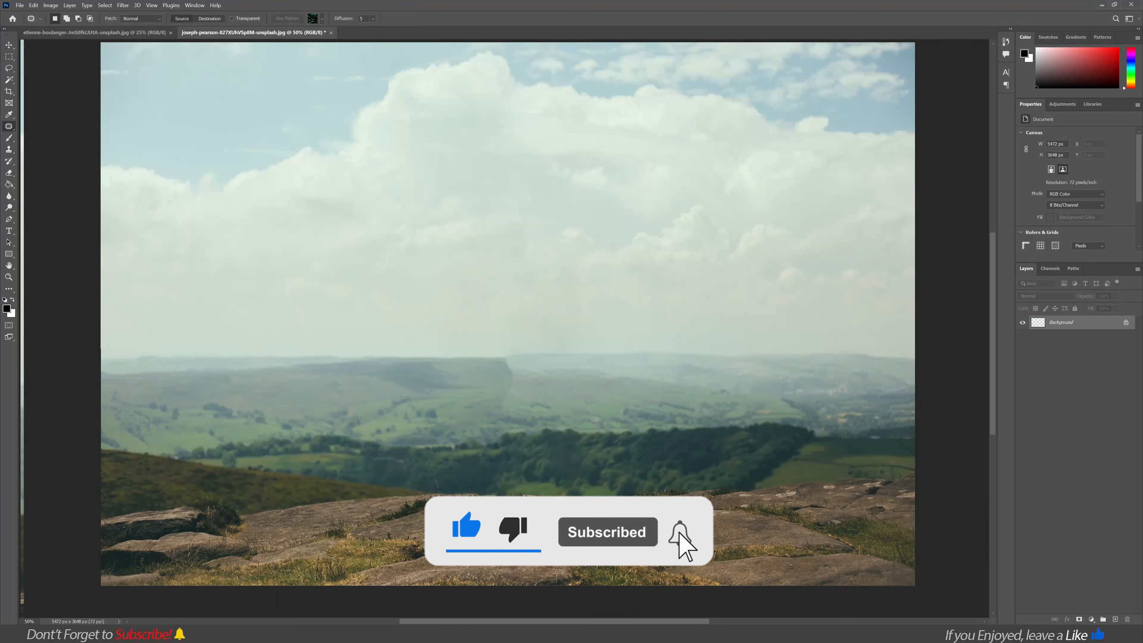
{"action": "left_click", "coordinate": [558, 530]}
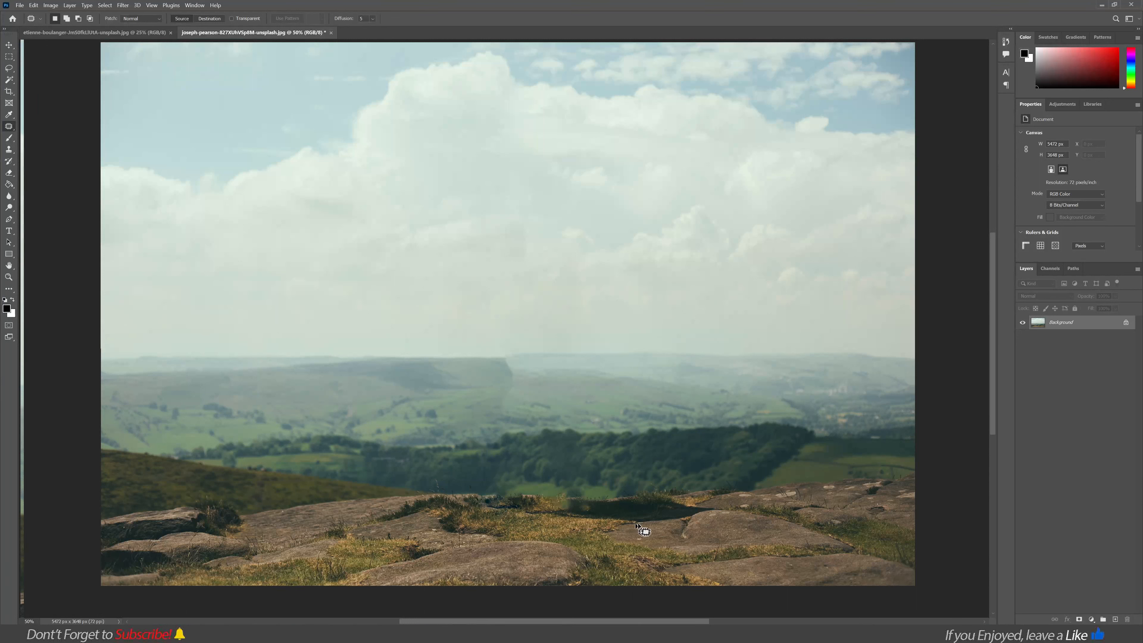
Patch the near end of the leftover dark shadow at the rock edge with neighbouring grass texture
{"action": "mouse_move", "coordinate": [585, 501]}
{"action": "left_mouse_down"}
{"action": "mouse_move", "coordinate": [564, 511]}
{"action": "mouse_move", "coordinate": [580, 515]}
{"action": "mouse_move", "coordinate": [583, 499]}
{"action": "left_mouse_up"}
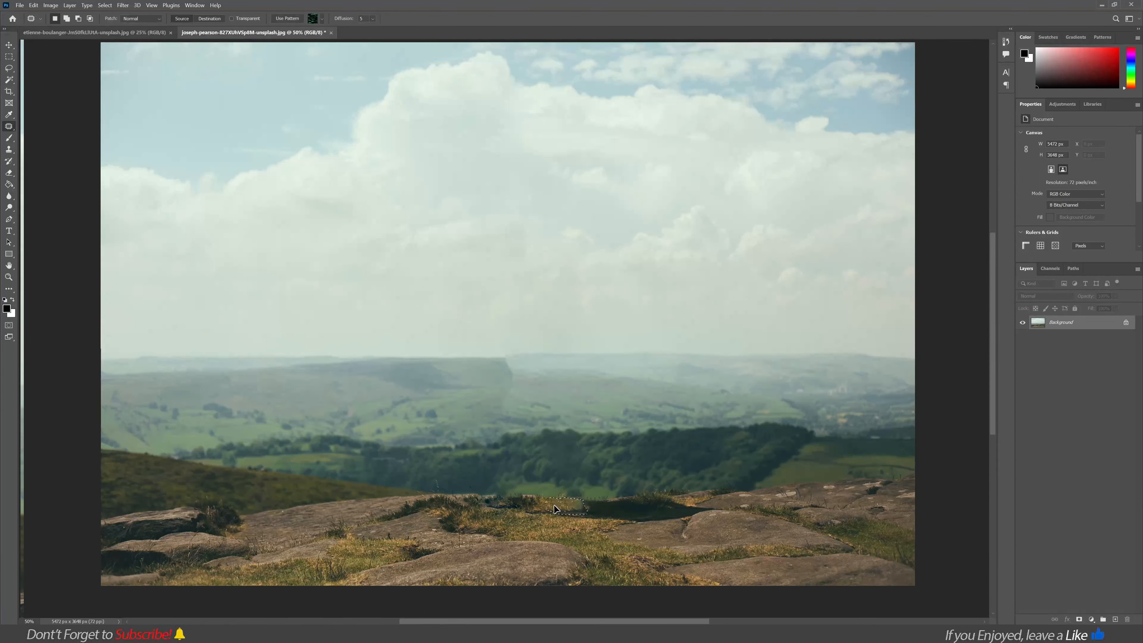
{"action": "left_click", "coordinate": [539, 507]}
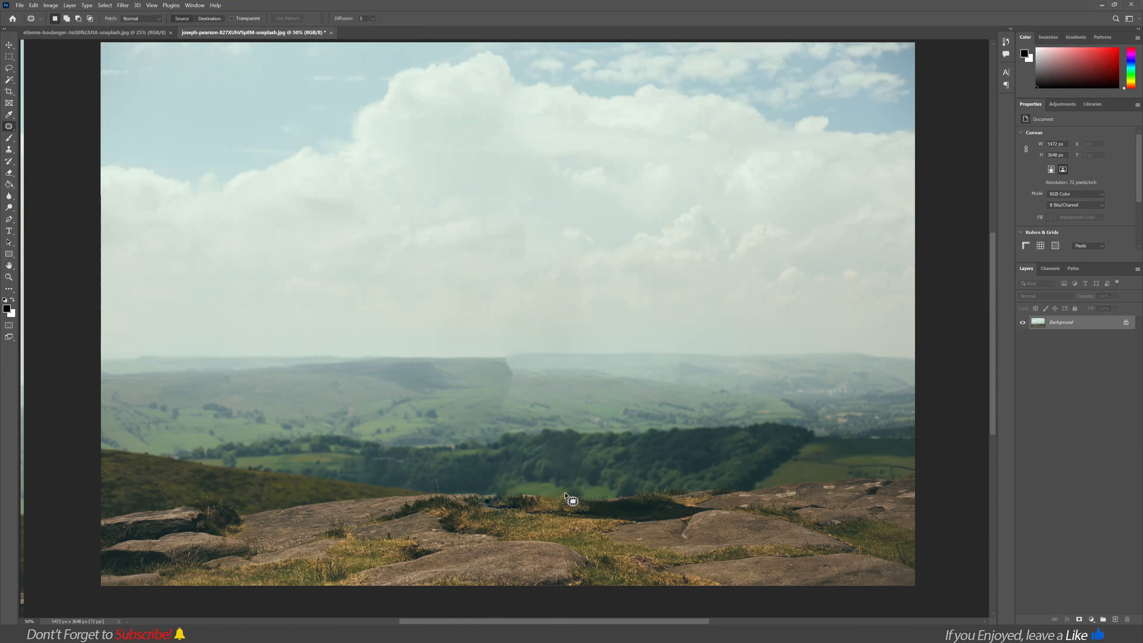
{"action": "mouse_move", "coordinate": [565, 493]}
{"action": "left_mouse_down"}
{"action": "mouse_move", "coordinate": [551, 493]}
{"action": "mouse_move", "coordinate": [566, 494]}
{"action": "left_mouse_up"}
{"action": "left_click", "coordinate": [568, 497]}
{"action": "key", "text": "ctrl+minus"}
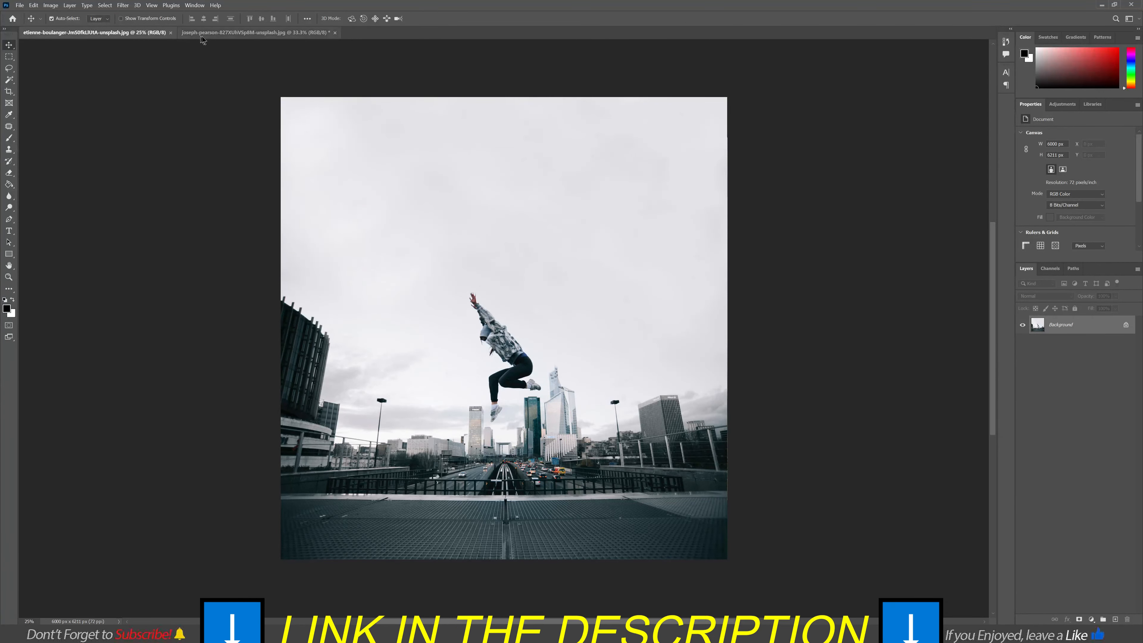
Switch to the city photo with the jumping person and activate the Clone Stamp tool around the figure
{"action": "left_click", "coordinate": [212, 34]}
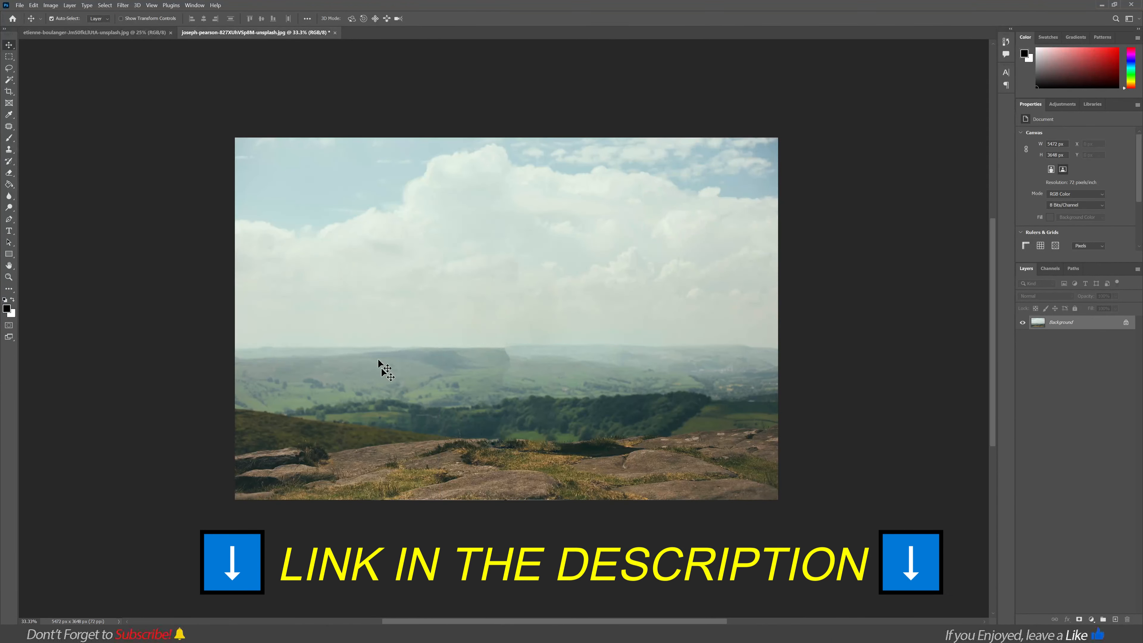
{"action": "left_click", "coordinate": [142, 37]}
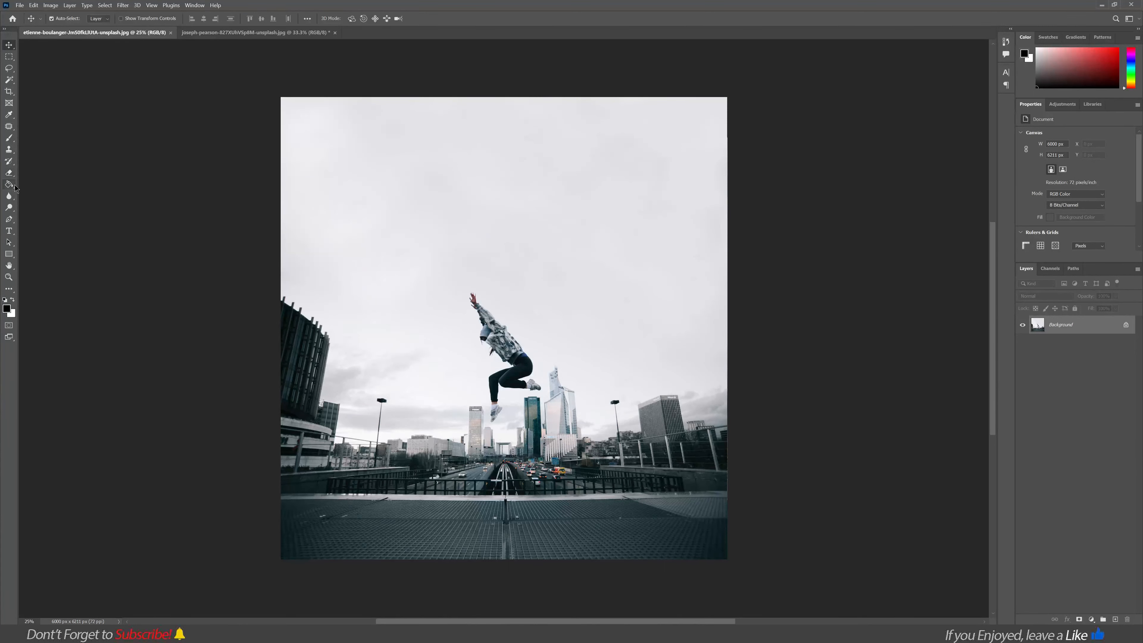
{"action": "right_click", "coordinate": [8, 127]}
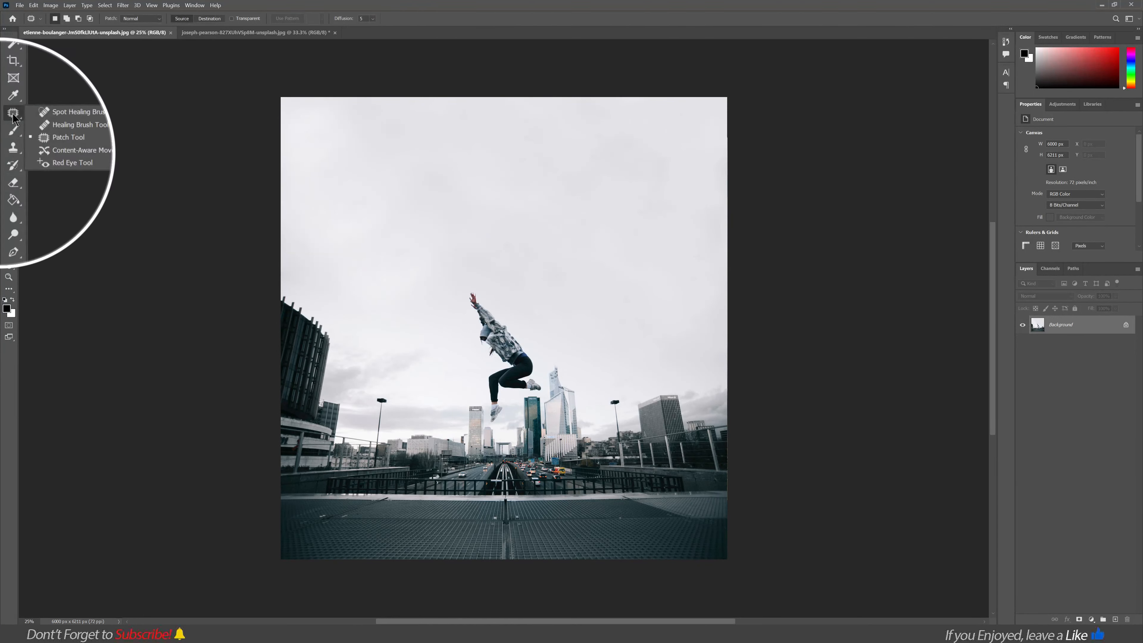
{"action": "left_click", "coordinate": [9, 150]}
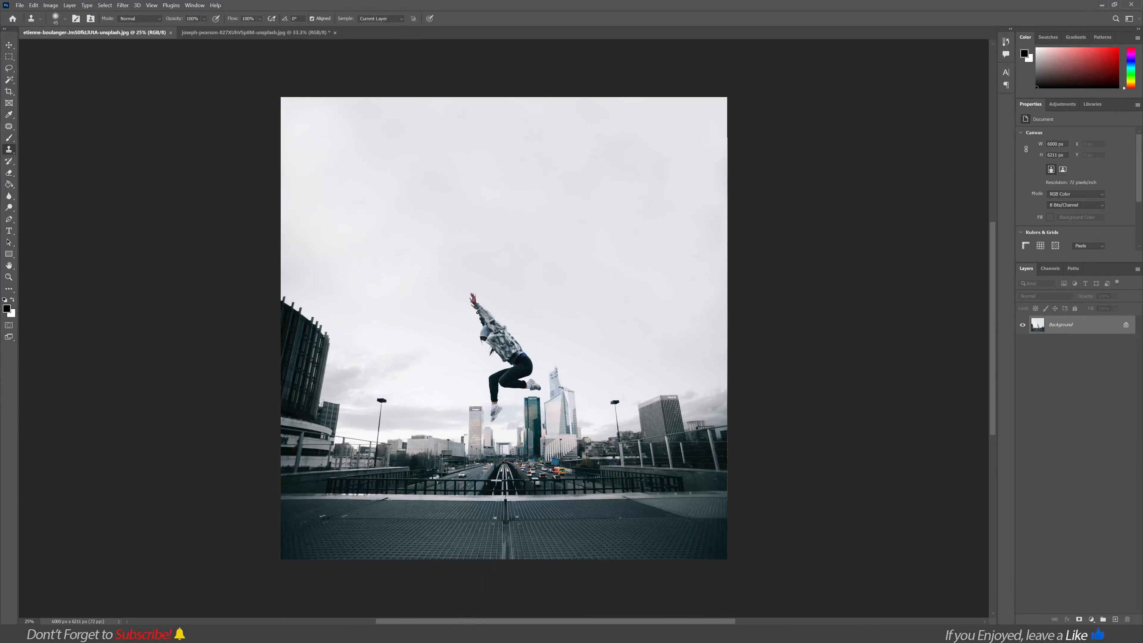
{"action": "key", "text": "ctrl+plus"}
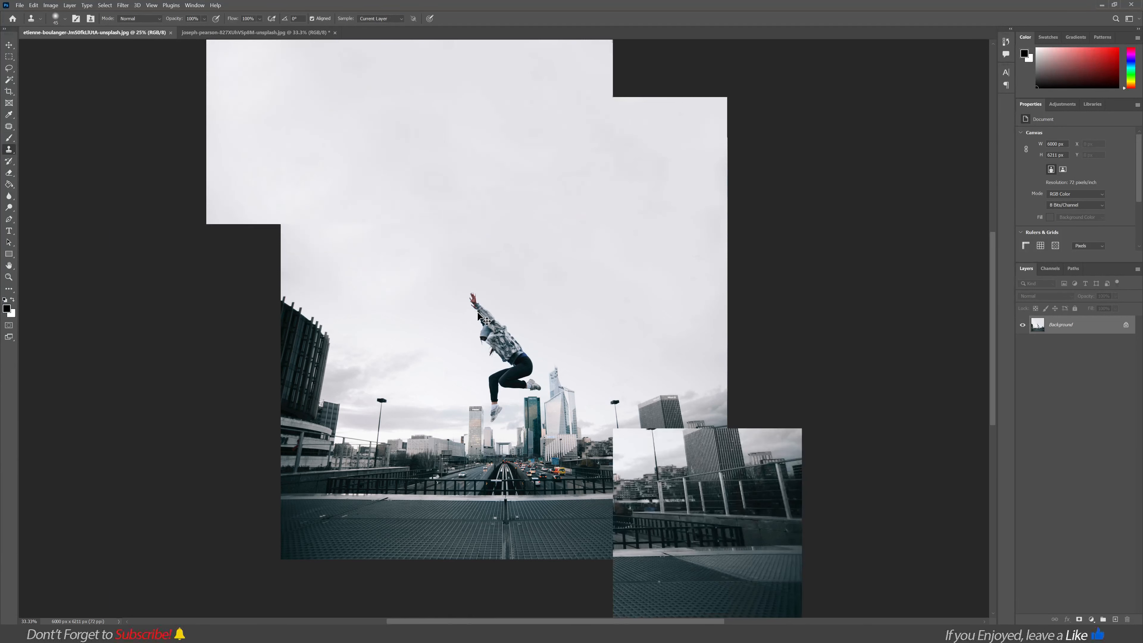
{"action": "key", "text": "ctrl+plus"}
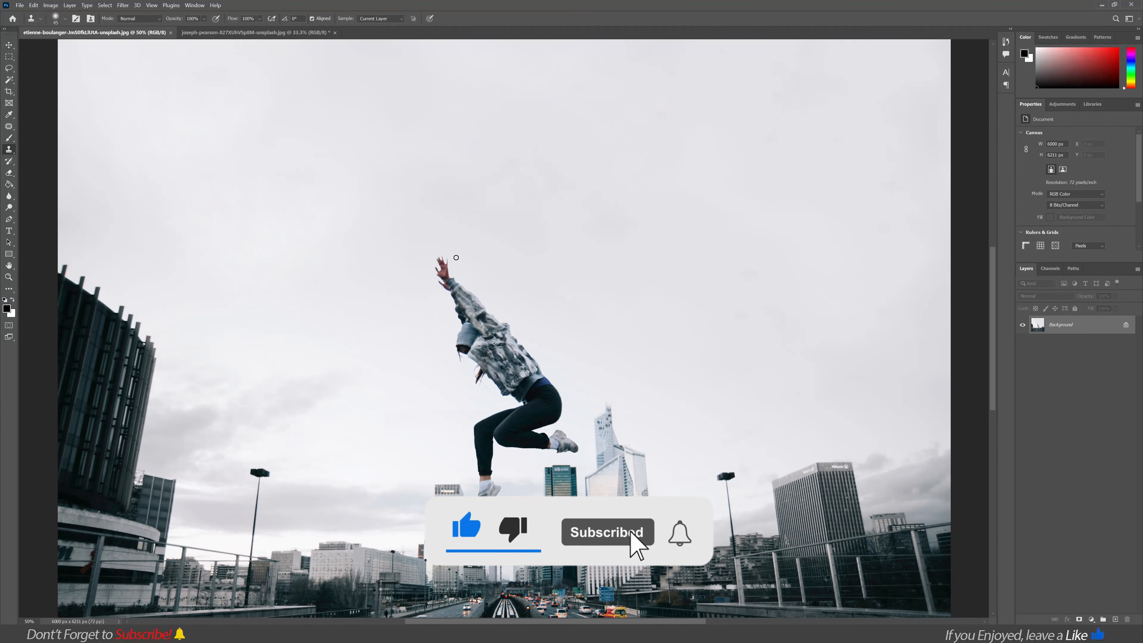
Enlarge the Clone Stamp brush to 150 px and paint sky over the jumper's arms, head and torso
{"action": "key", "text": "bracketright"}
{"action": "key", "text": "bracketright"}
{"action": "key", "text": "bracketright"}
{"action": "key", "text": "bracketright"}
{"action": "key", "text": "bracketright"}
{"action": "key", "text": "bracketright"}
{"action": "key", "text": "bracketright"}
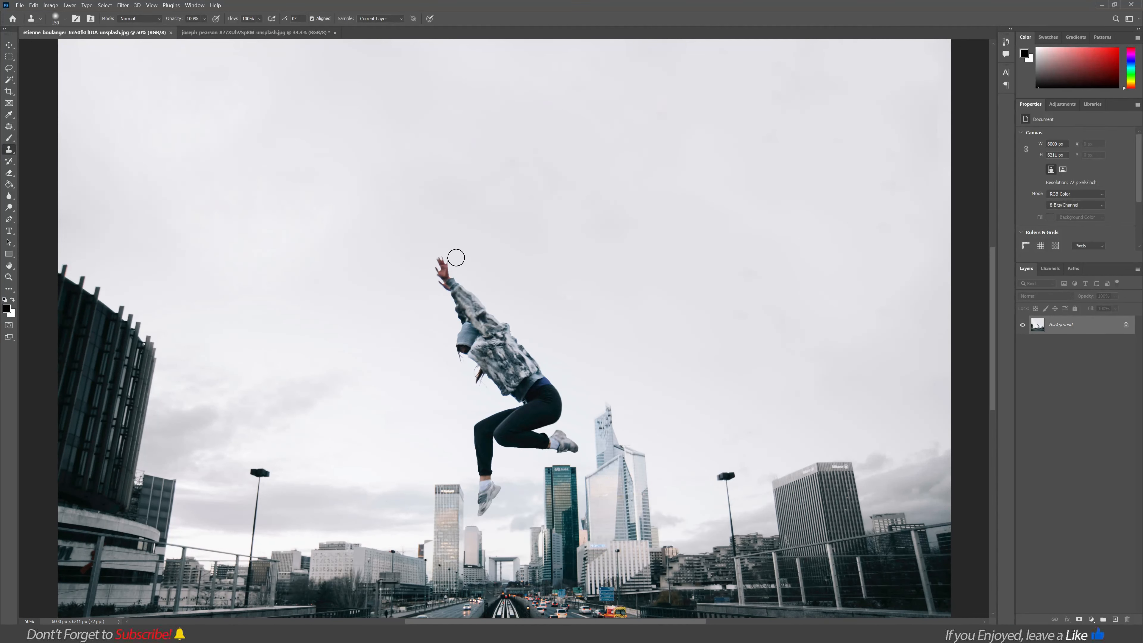
{"action": "key", "text": "bracketright"}
{"action": "mouse_move", "coordinate": [446, 267]}
{"action": "left_mouse_down"}
{"action": "mouse_move", "coordinate": [467, 308]}
{"action": "mouse_move", "coordinate": [479, 306]}
{"action": "mouse_move", "coordinate": [458, 305]}
{"action": "mouse_move", "coordinate": [476, 310]}
{"action": "mouse_move", "coordinate": [461, 323]}
{"action": "mouse_move", "coordinate": [463, 349]}
{"action": "mouse_move", "coordinate": [488, 319]}
{"action": "mouse_move", "coordinate": [464, 355]}
{"action": "mouse_move", "coordinate": [525, 349]}
{"action": "mouse_move", "coordinate": [527, 368]}
{"action": "mouse_move", "coordinate": [497, 400]}
{"action": "mouse_move", "coordinate": [509, 408]}
{"action": "mouse_move", "coordinate": [524, 389]}
{"action": "mouse_move", "coordinate": [512, 441]}
{"action": "left_mouse_up"}
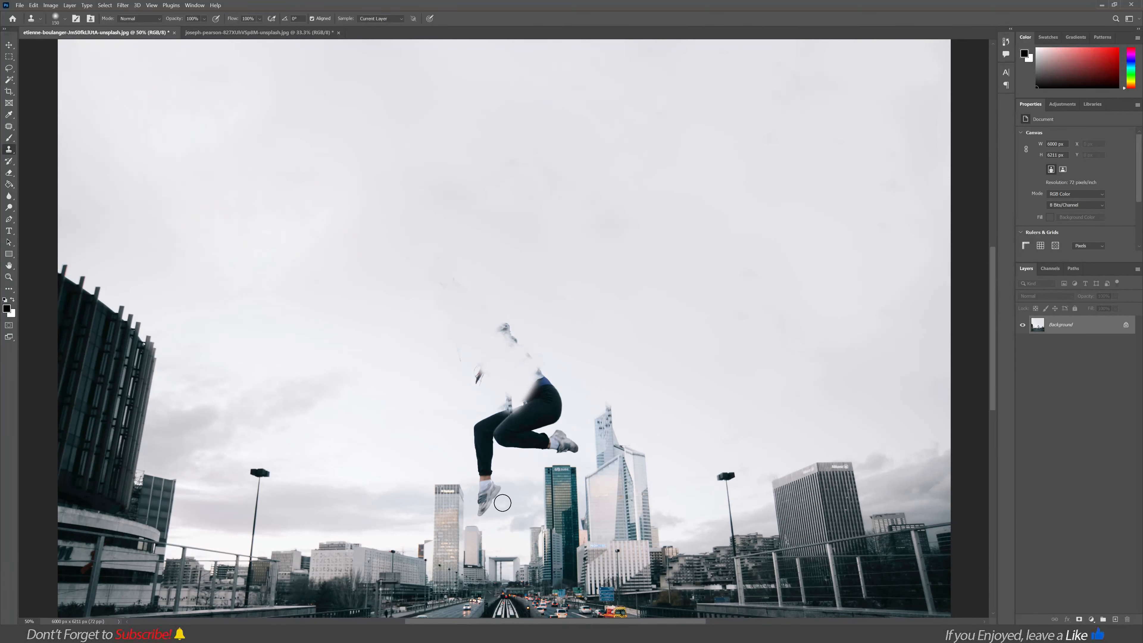
Clone nearby sky over the jumper's lowered shoe and undo the last stroke over the lower leg
{"action": "mouse_move", "coordinate": [491, 494]}
{"action": "left_mouse_down"}
{"action": "mouse_move", "coordinate": [482, 511]}
{"action": "mouse_move", "coordinate": [480, 490]}
{"action": "left_mouse_up"}
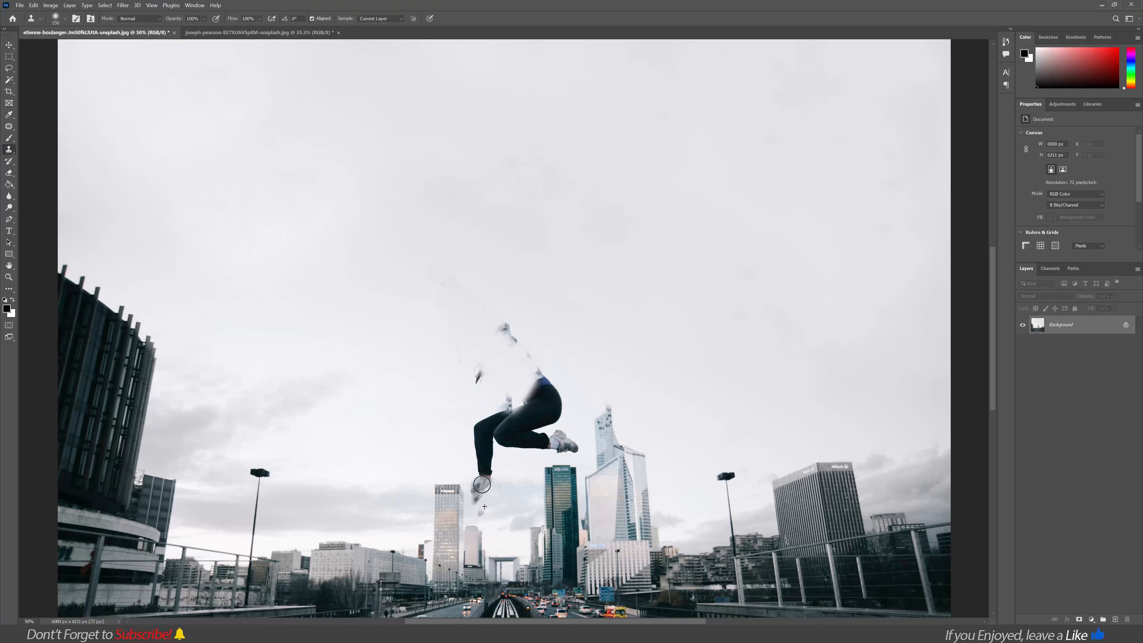
{"action": "left_click", "coordinate": [481, 490], "text": "alt"}
{"action": "left_click", "coordinate": [523, 496], "text": "alt"}
{"action": "left_click", "coordinate": [480, 484]}
{"action": "mouse_move", "coordinate": [483, 490]}
{"action": "left_mouse_down"}
{"action": "mouse_move", "coordinate": [486, 514]}
{"action": "mouse_move", "coordinate": [487, 454]}
{"action": "left_mouse_up"}
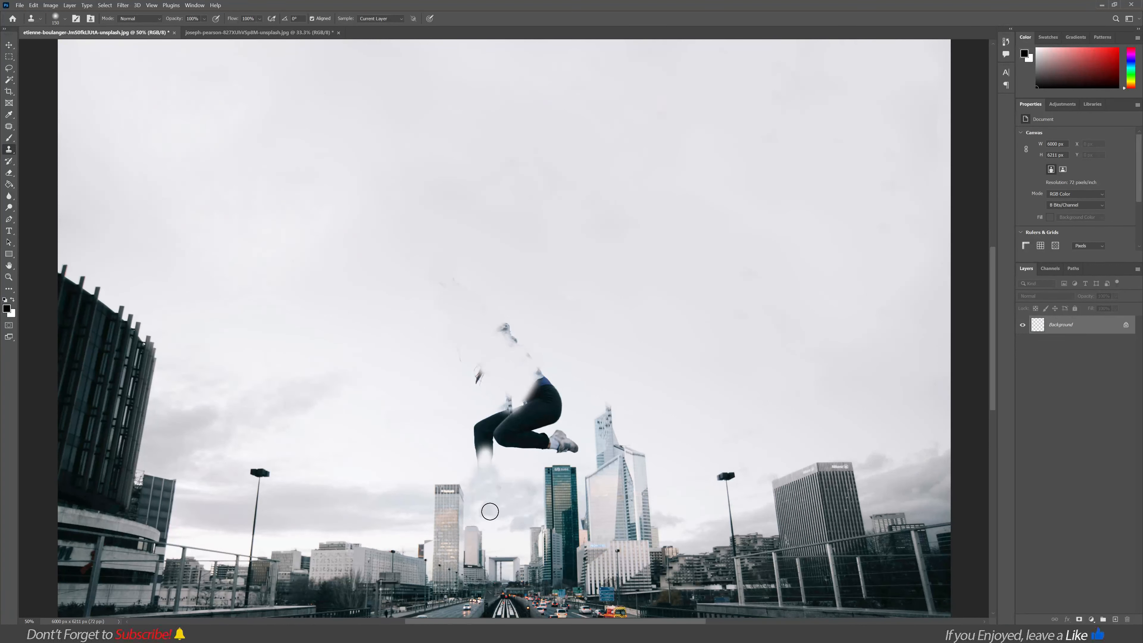
{"action": "key", "text": "ctrl+z"}
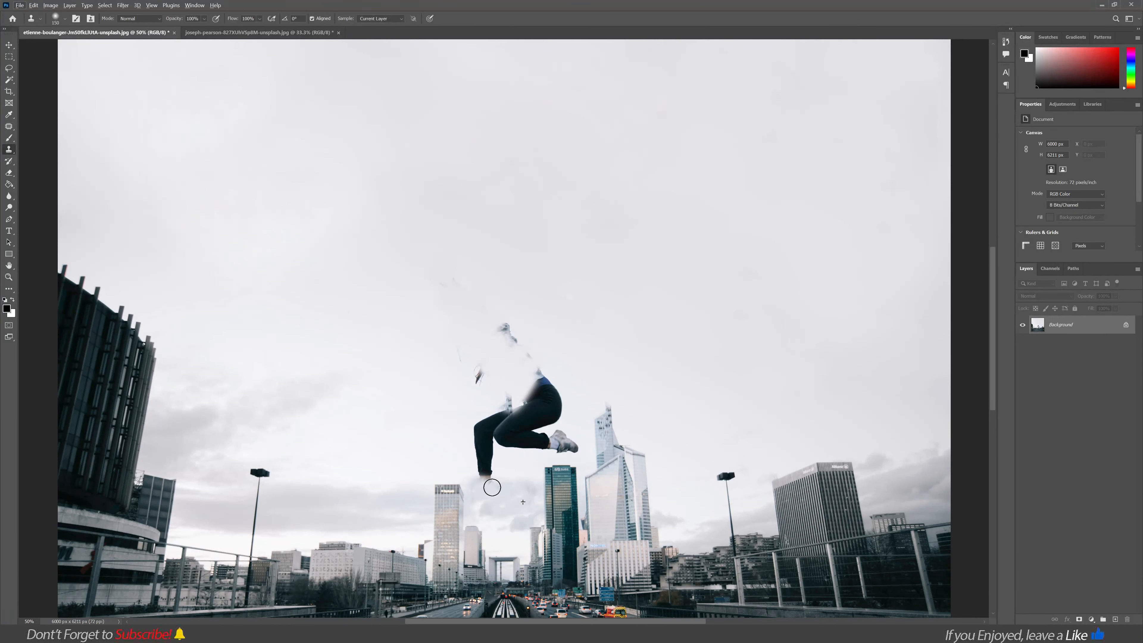
Undo a stroke across the leg and clone nearby sky over the leftover traces of the arms and upper body
{"action": "mouse_move", "coordinate": [491, 487]}
{"action": "left_mouse_down"}
{"action": "mouse_move", "coordinate": [483, 457]}
{"action": "mouse_move", "coordinate": [489, 468]}
{"action": "mouse_move", "coordinate": [534, 410]}
{"action": "mouse_move", "coordinate": [523, 426]}
{"action": "mouse_move", "coordinate": [465, 433]}
{"action": "mouse_move", "coordinate": [524, 386]}
{"action": "mouse_move", "coordinate": [466, 390]}
{"action": "mouse_move", "coordinate": [467, 337]}
{"action": "left_mouse_up"}
{"action": "key", "text": "ctrl+z"}
{"action": "left_click", "coordinate": [406, 268], "text": "alt"}
{"action": "left_click_drag", "start_coordinate": [453, 283], "coordinate": [436, 276]}
{"action": "left_click", "coordinate": [401, 243], "text": "alt"}
{"action": "left_click", "coordinate": [404, 255], "text": "alt"}
{"action": "mouse_move", "coordinate": [504, 329]}
{"action": "left_mouse_down"}
{"action": "mouse_move", "coordinate": [491, 328]}
{"action": "mouse_move", "coordinate": [526, 359]}
{"action": "left_mouse_up"}
Clone sky over the jumper's remaining torso, both legs and the raised shoe
{"action": "left_click", "coordinate": [439, 314], "text": "alt"}
{"action": "left_click", "coordinate": [462, 300], "text": "alt"}
{"action": "mouse_move", "coordinate": [491, 325]}
{"action": "left_mouse_down"}
{"action": "mouse_move", "coordinate": [477, 343]}
{"action": "mouse_move", "coordinate": [463, 356]}
{"action": "mouse_move", "coordinate": [477, 344]}
{"action": "mouse_move", "coordinate": [503, 365]}
{"action": "mouse_move", "coordinate": [542, 418]}
{"action": "mouse_move", "coordinate": [555, 414]}
{"action": "mouse_move", "coordinate": [539, 425]}
{"action": "mouse_move", "coordinate": [541, 394]}
{"action": "mouse_move", "coordinate": [561, 385]}
{"action": "mouse_move", "coordinate": [540, 370]}
{"action": "mouse_move", "coordinate": [523, 403]}
{"action": "mouse_move", "coordinate": [474, 445]}
{"action": "mouse_move", "coordinate": [486, 417]}
{"action": "mouse_move", "coordinate": [576, 448]}
{"action": "left_mouse_up"}
{"action": "left_click", "coordinate": [416, 270], "text": "alt"}
{"action": "left_click", "coordinate": [518, 408], "text": "alt"}
{"action": "left_click", "coordinate": [549, 391]}
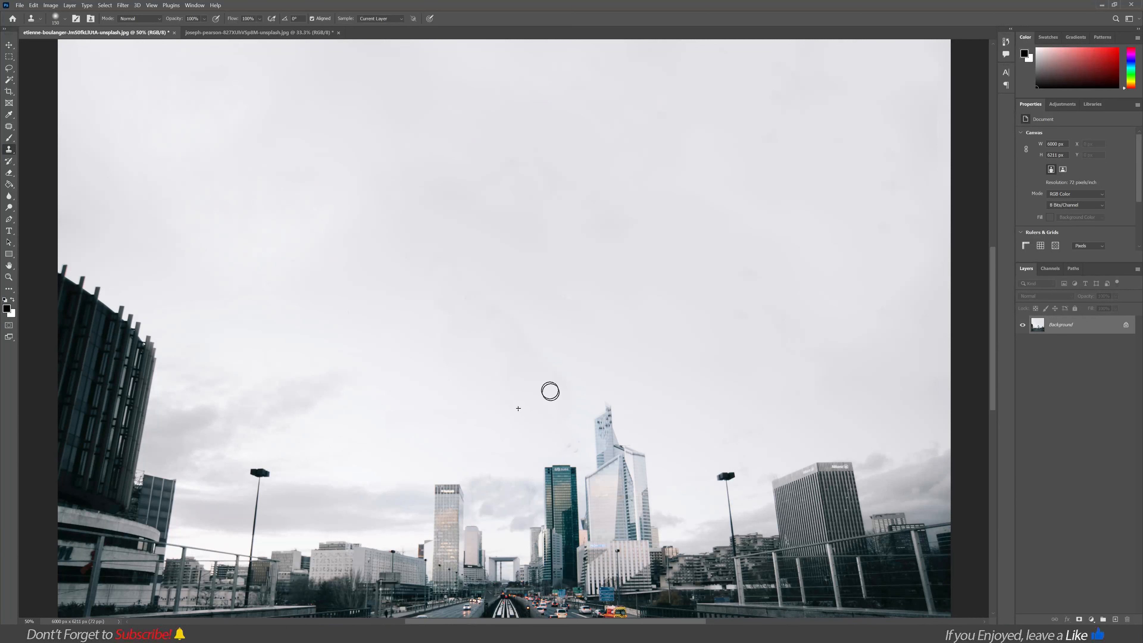
Resample the surrounding clouds and smooth the uneven sky where the jumper's torso was
{"action": "left_click", "coordinate": [516, 383], "text": "alt"}
{"action": "left_click_drag", "start_coordinate": [526, 350], "coordinate": [506, 328]}
{"action": "left_click", "coordinate": [447, 287], "text": "alt"}
{"action": "left_click", "coordinate": [465, 355]}
Clone clean sky over the residue of the raised shoe beside the glass tower
{"action": "left_click", "coordinate": [427, 345], "text": "alt"}
{"action": "left_click", "coordinate": [571, 445]}
{"action": "left_click", "coordinate": [578, 438]}
{"action": "left_click", "coordinate": [575, 439]}
{"action": "left_click_drag", "start_coordinate": [572, 444], "coordinate": [571, 443]}
{"action": "left_click", "coordinate": [506, 409], "text": "alt"}
{"action": "left_click", "coordinate": [568, 411]}
Blend the last cloned patches across the former body area and next to the glass tower with freshly sampled sky
{"action": "left_click", "coordinate": [511, 385], "text": "alt"}
{"action": "left_click", "coordinate": [467, 335]}
{"action": "left_click", "coordinate": [421, 304], "text": "alt"}
{"action": "left_click", "coordinate": [496, 342]}
{"action": "left_click", "coordinate": [562, 410]}
{"action": "left_click_drag", "start_coordinate": [577, 438], "coordinate": [563, 451]}
{"action": "key", "text": "v"}
{"action": "key", "text": "ctrl+minus"}
{"action": "key", "text": "ctrl+minus"}
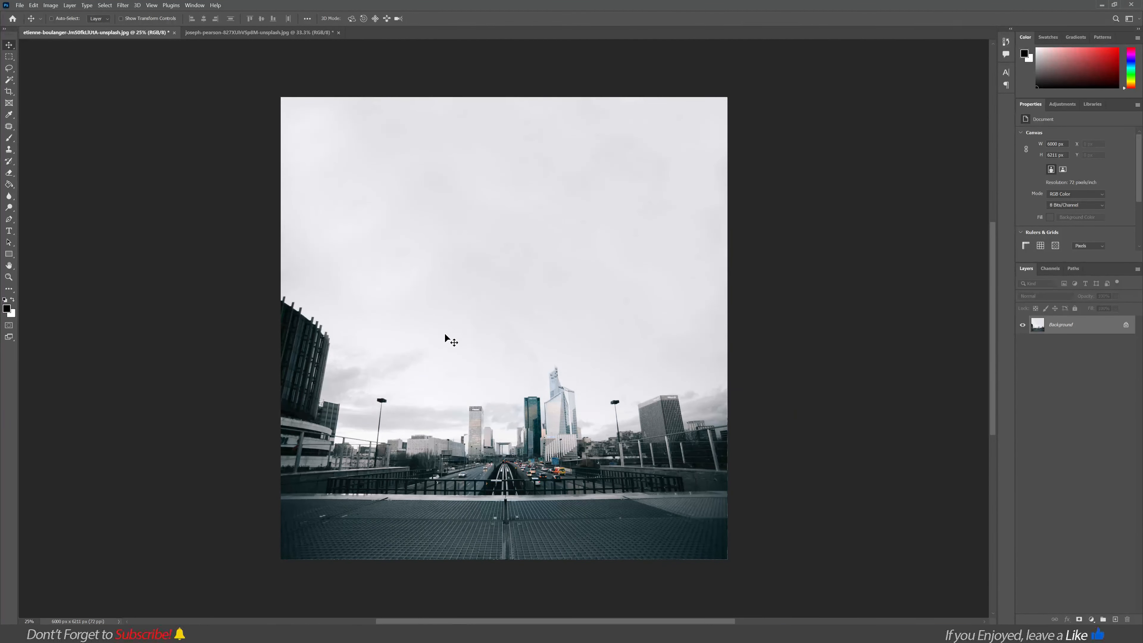
Clone over the remaining smudge in the sky above the towers and inspect the retouched area up close and in full
{"action": "key", "text": "ctrl+plus"}
{"action": "key", "text": "ctrl+plus"}
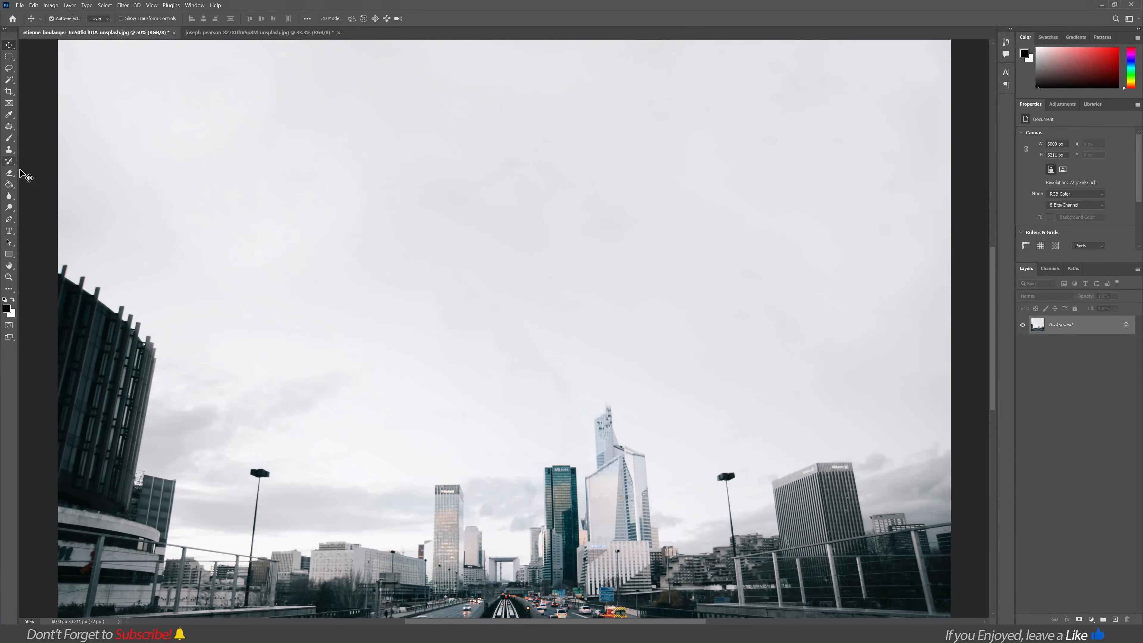
{"action": "left_click", "coordinate": [9, 151]}
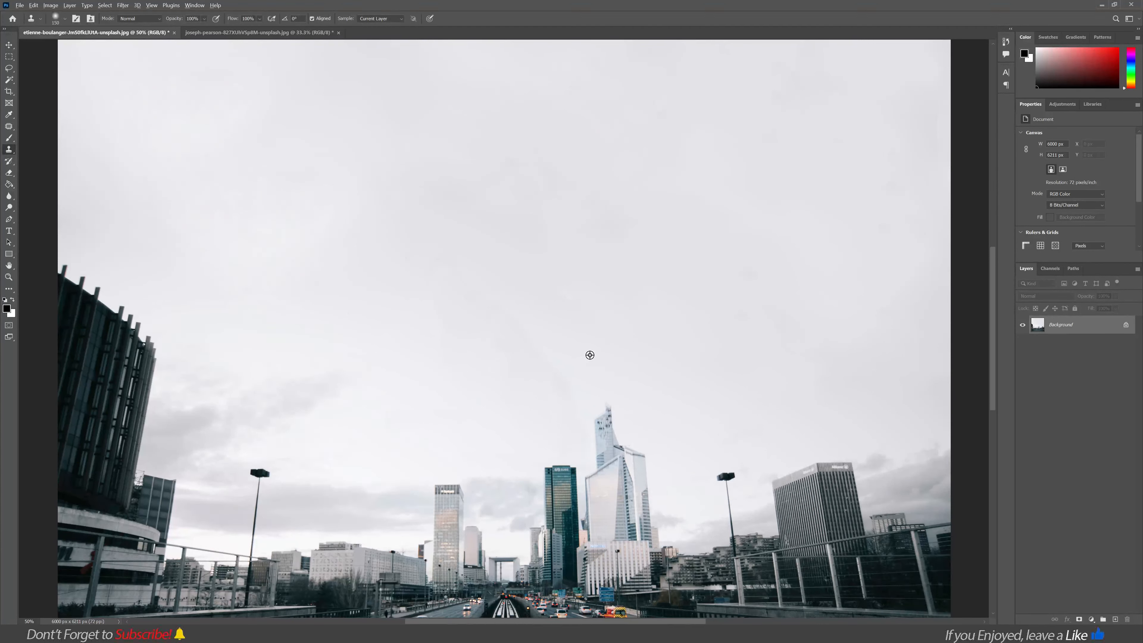
{"action": "mouse_move", "coordinate": [530, 351]}
{"action": "left_mouse_down"}
{"action": "mouse_move", "coordinate": [496, 315]}
{"action": "mouse_move", "coordinate": [557, 324]}
{"action": "left_mouse_up"}
{"action": "left_click", "coordinate": [10, 43]}
{"action": "key", "text": "ctrl+plus"}
{"action": "key", "text": "ctrl+plus"}
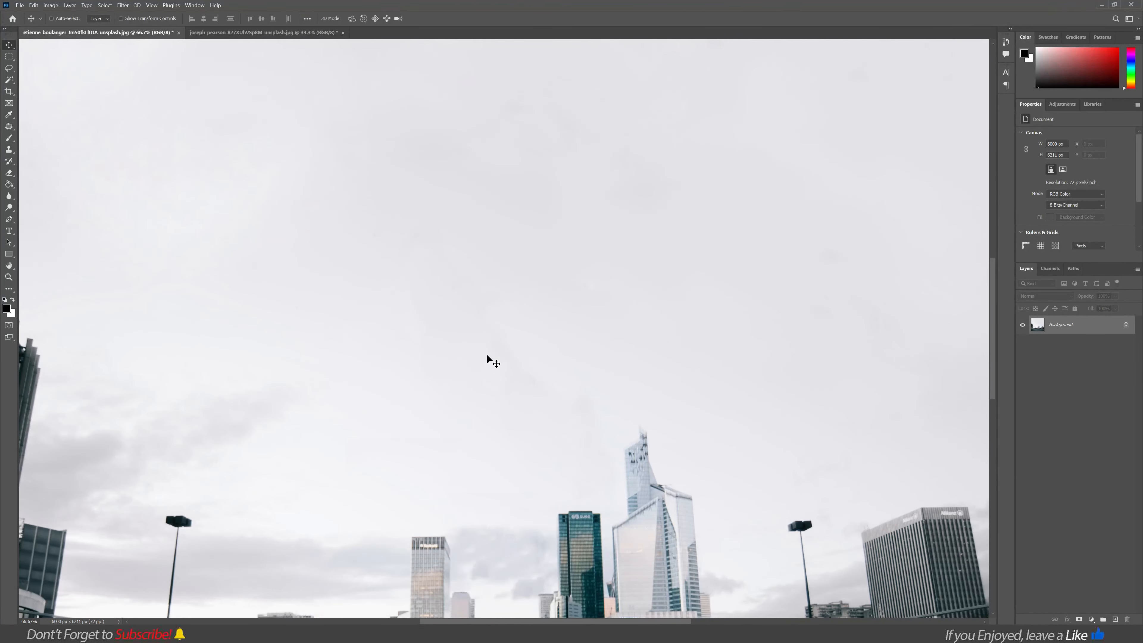
{"action": "key", "text": "ctrl+minus"}
{"action": "key", "text": "ctrl+minus"}
{"action": "key", "text": "ctrl+minus"}
{"action": "key", "text": "ctrl+minus"}
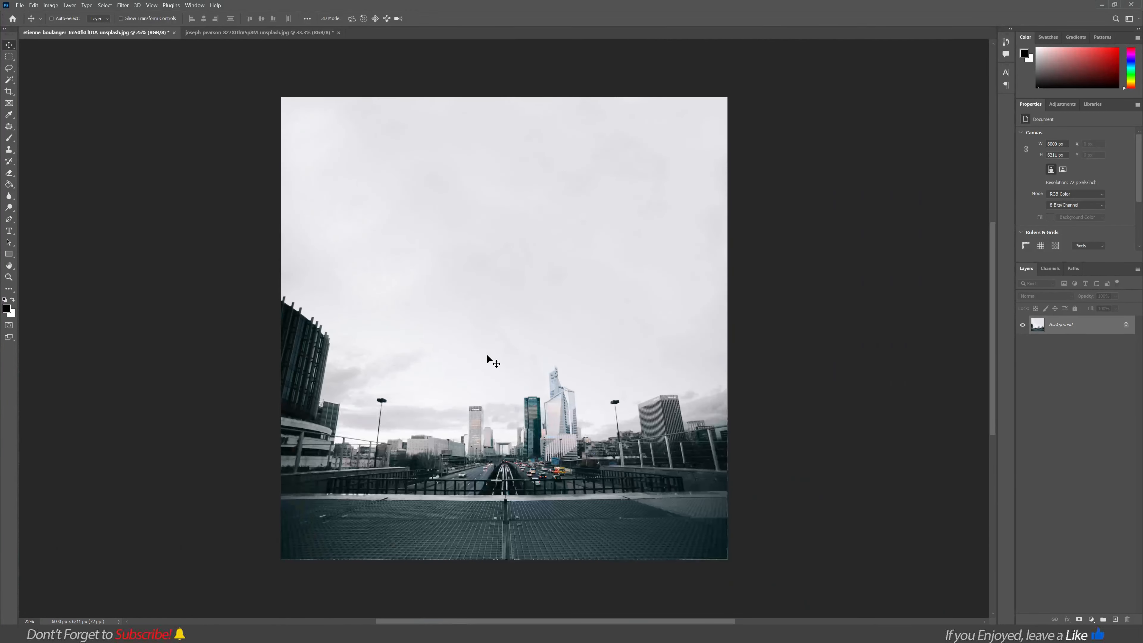